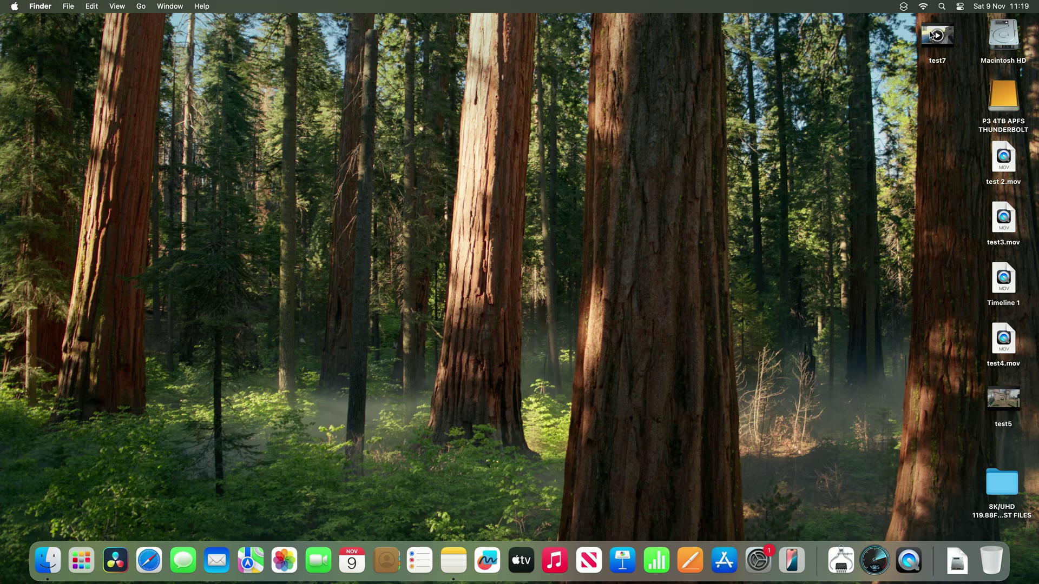
# Drag the test7 clip icon from the desktop's top-right corner to the middle-right area.
pyautogui.moveTo(936, 31); pyautogui.dragTo(806, 203)
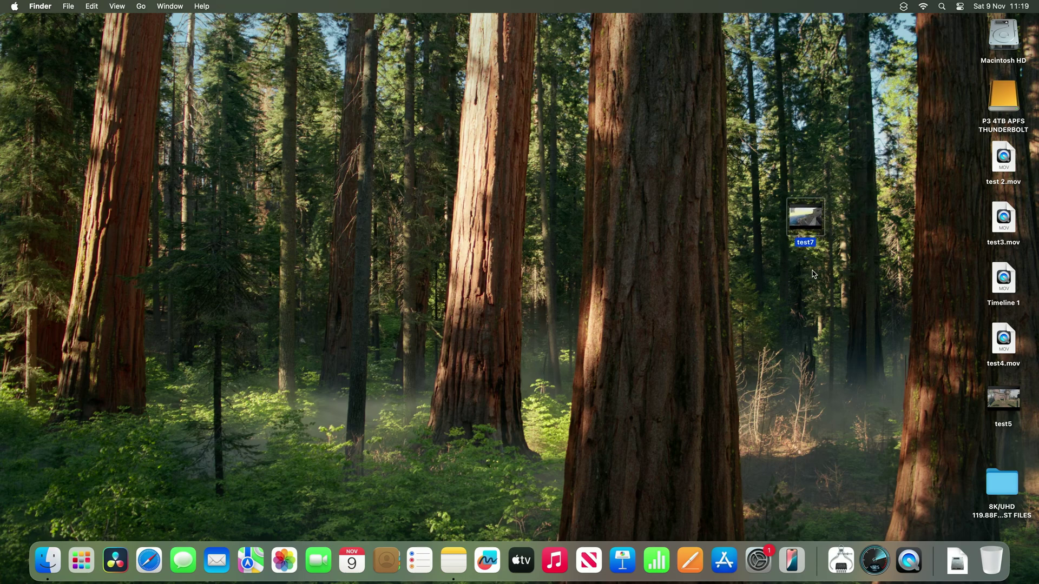
pyautogui.doubleClick(794, 228)
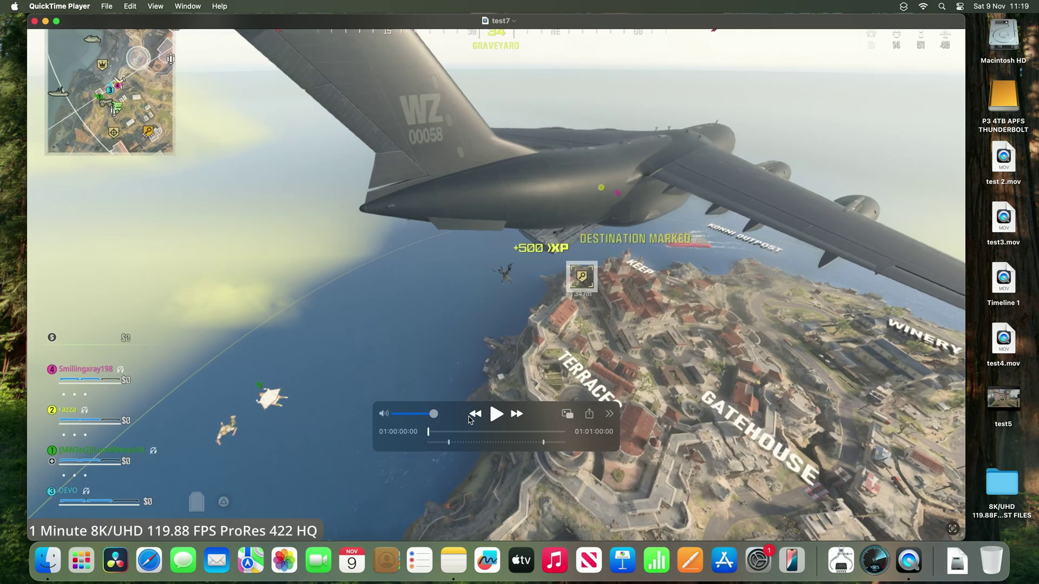
pyautogui.click(496, 414)
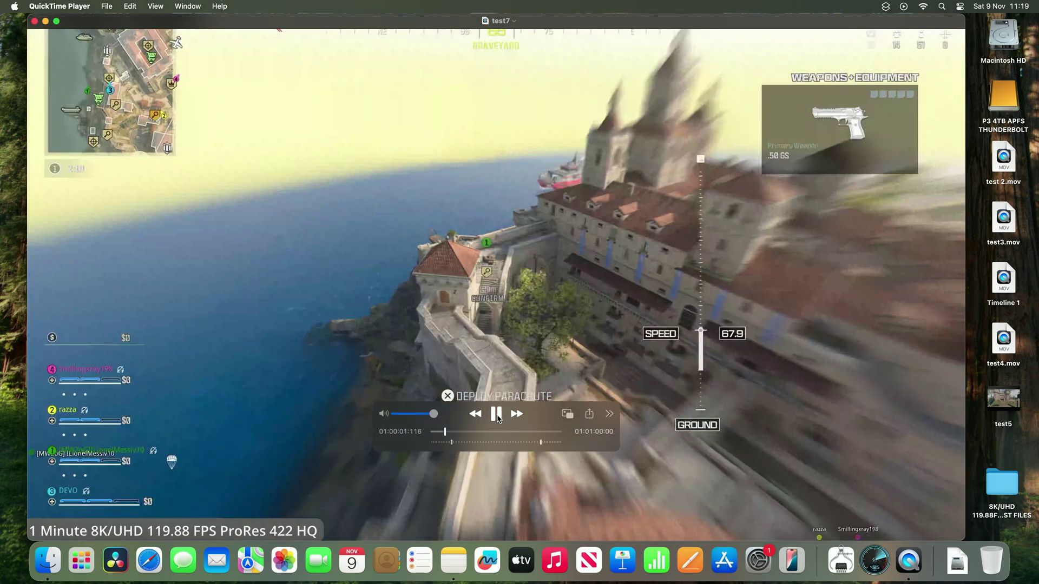
pyautogui.click(497, 415)
pyautogui.click(34, 21)
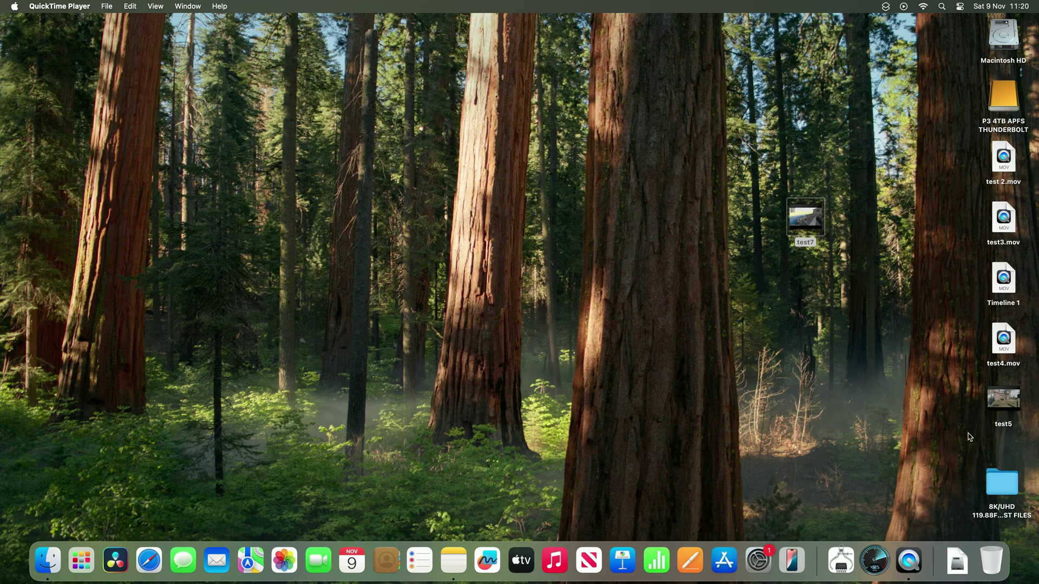
# In the 8K/UHD test files folder, select ProRes 422 HQ, then open HEVC 400Mb/s.mov in QuickTime Player.
pyautogui.doubleClick(990, 509)
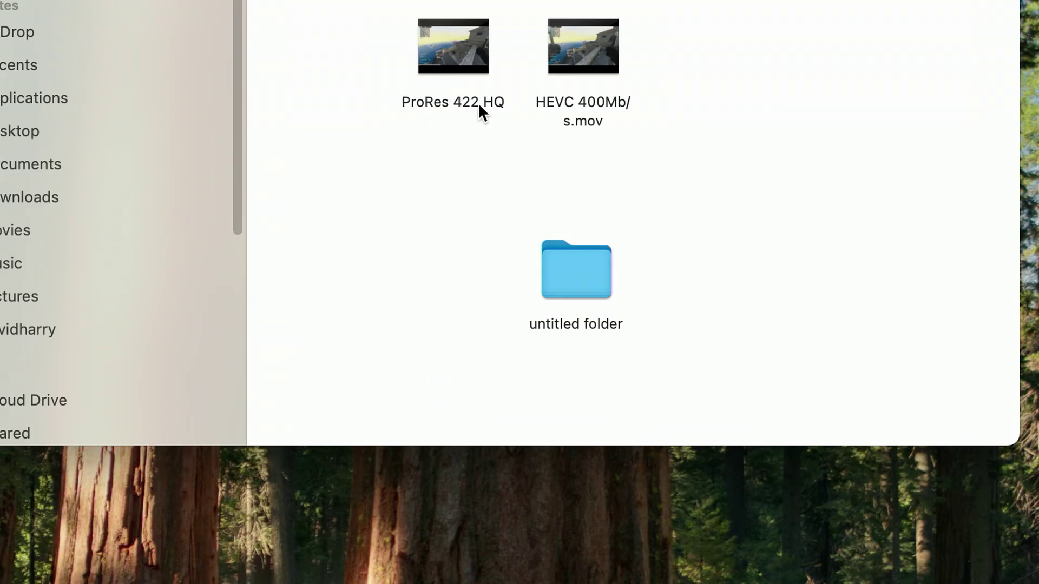
pyautogui.click(441, 60)
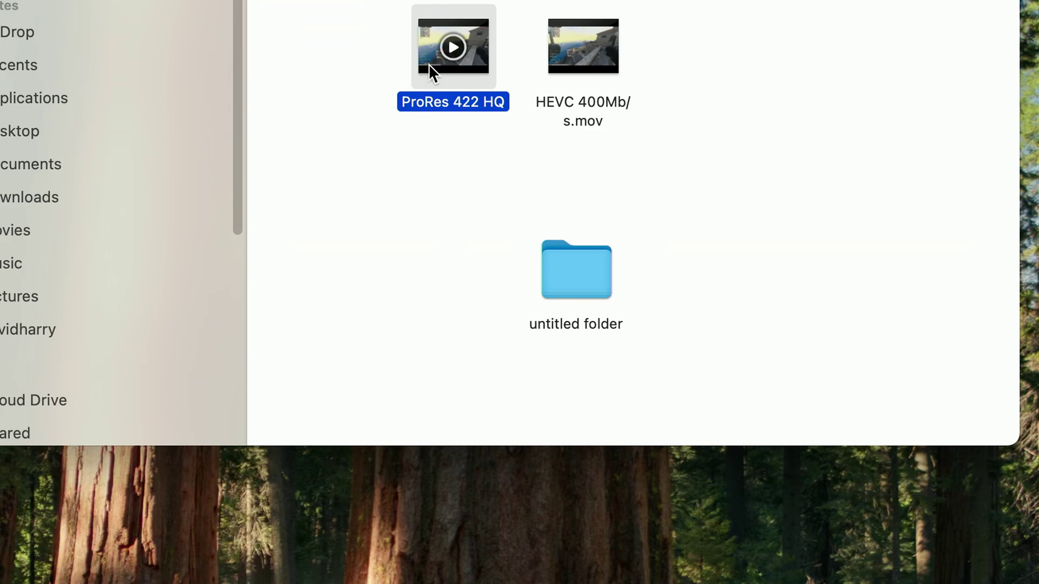
pyautogui.click(577, 81)
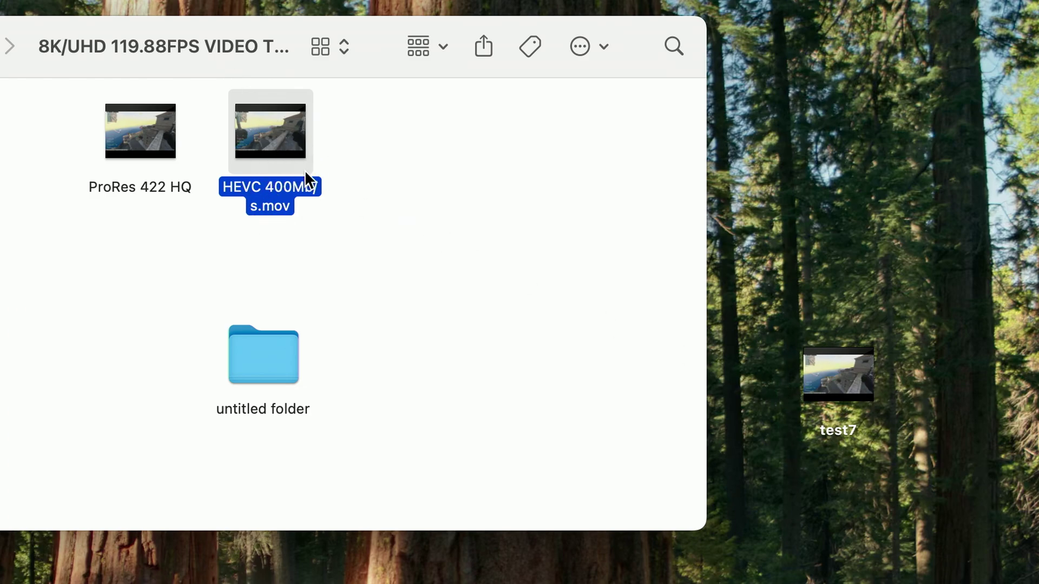
pyautogui.moveTo(269, 154)
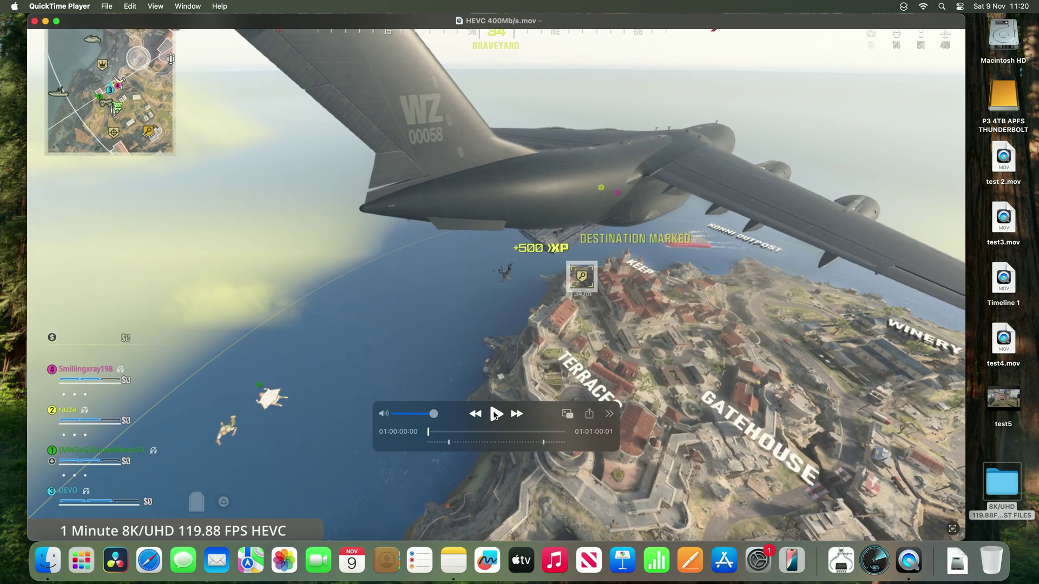
# Preview the HEVC clip by scrubbing and replaying, then close it, deleting the Untitled document.
pyautogui.press('space')
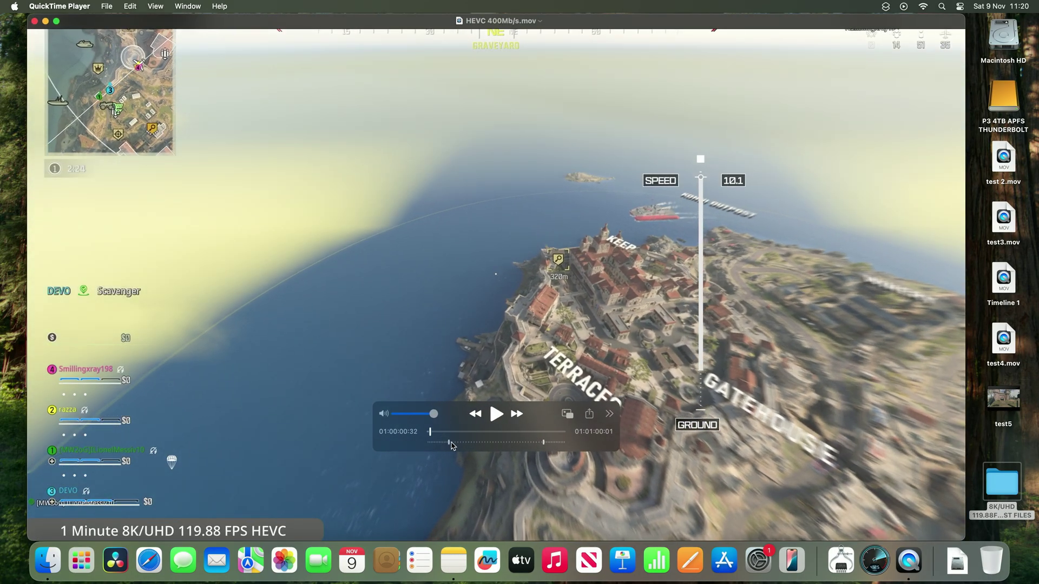
pyautogui.moveTo(455, 443); pyautogui.dragTo(592, 441)
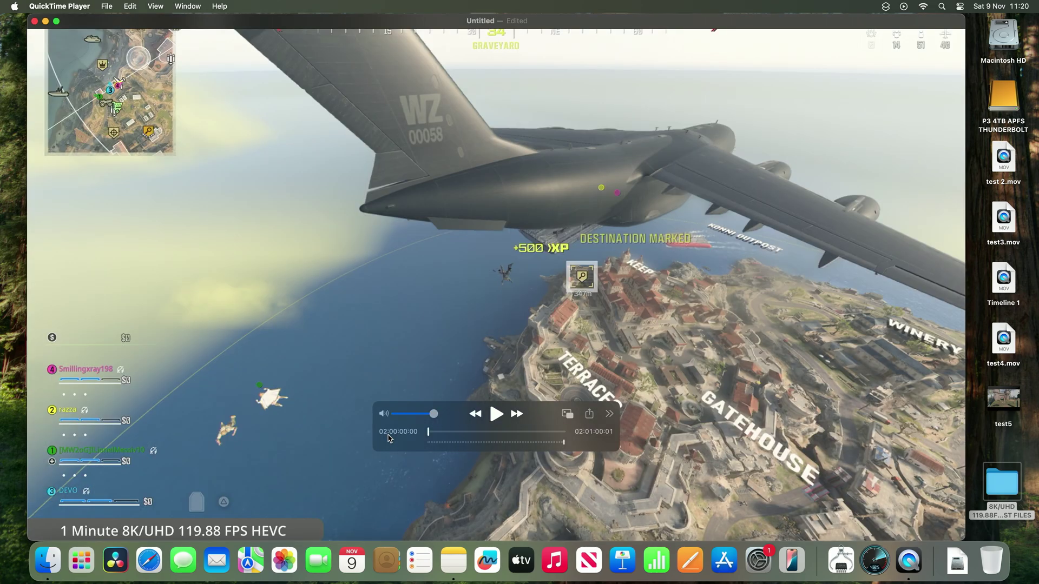
pyautogui.click(496, 414)
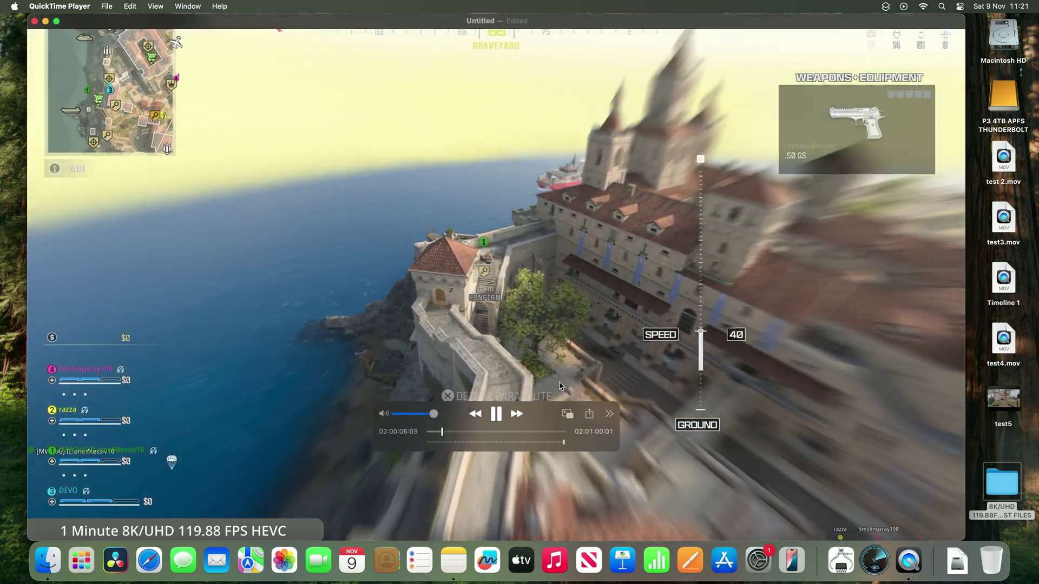
pyautogui.press('space')
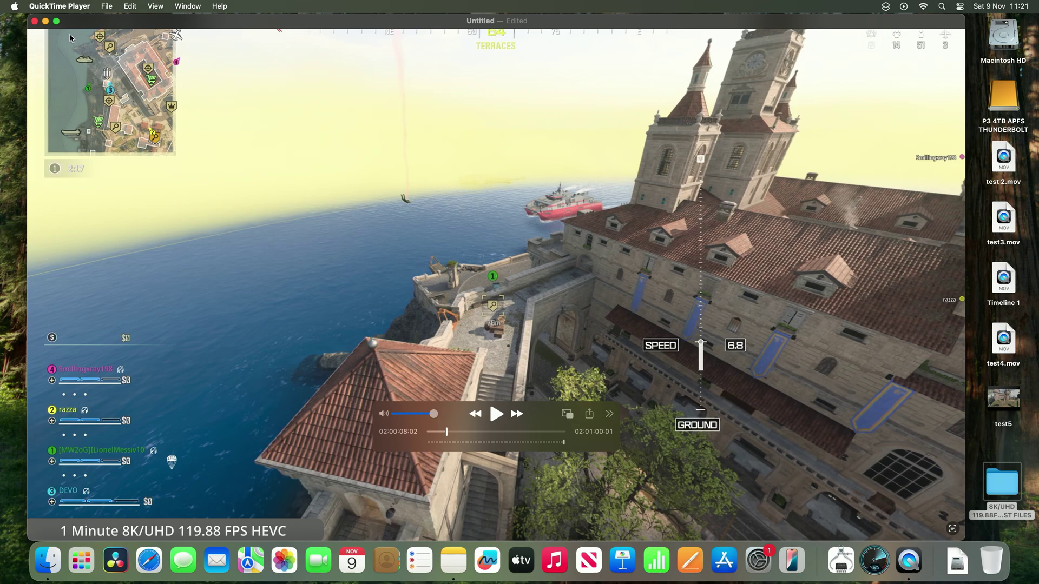
pyautogui.click(34, 22)
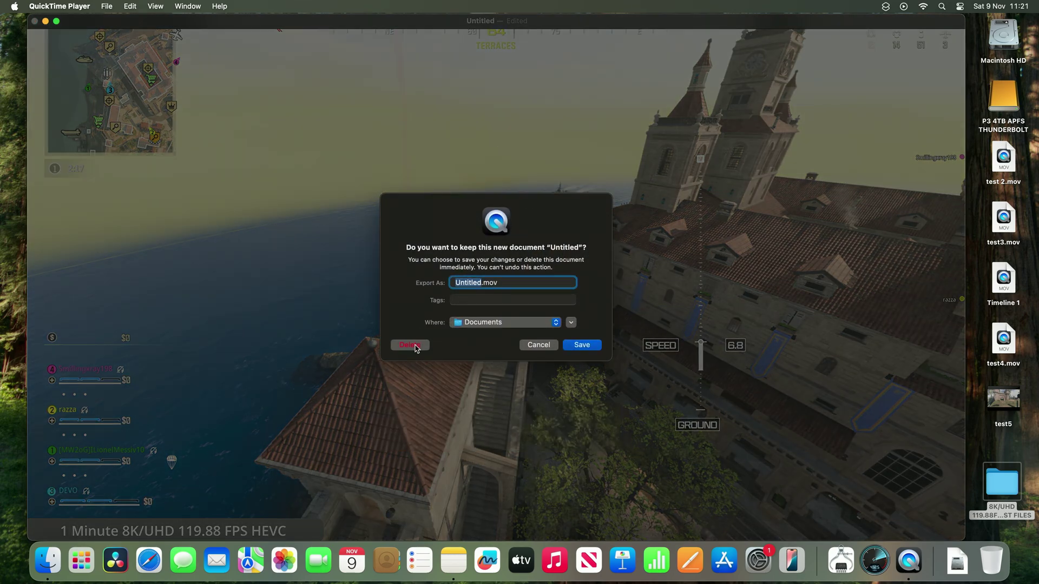
pyautogui.click(532, 340)
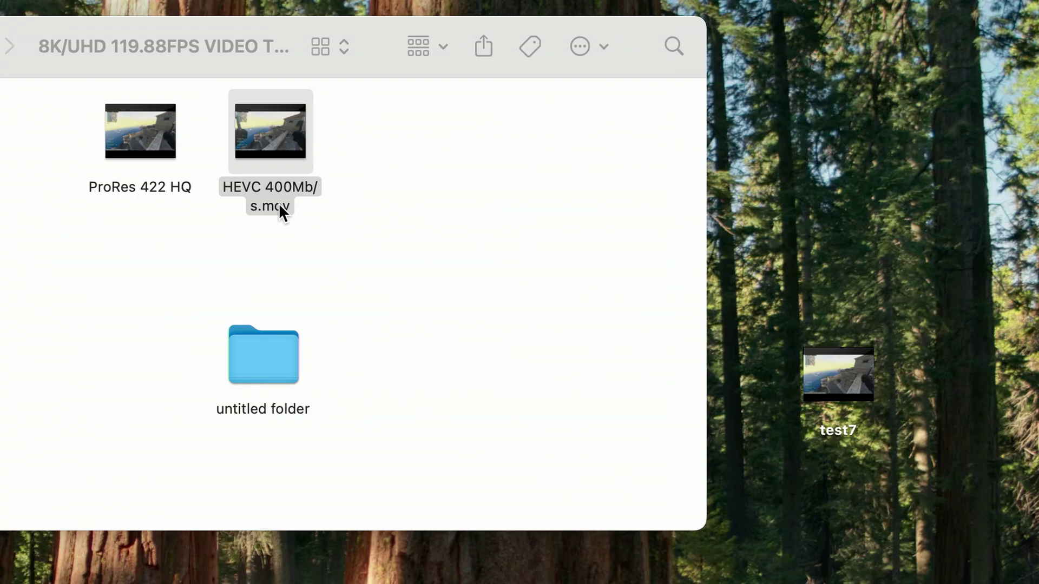
# Select the HEVC, ProRes 422 HQ and test7 clips, then launch DaVinci Resolve Studio 19.
pyautogui.click(548, 127)
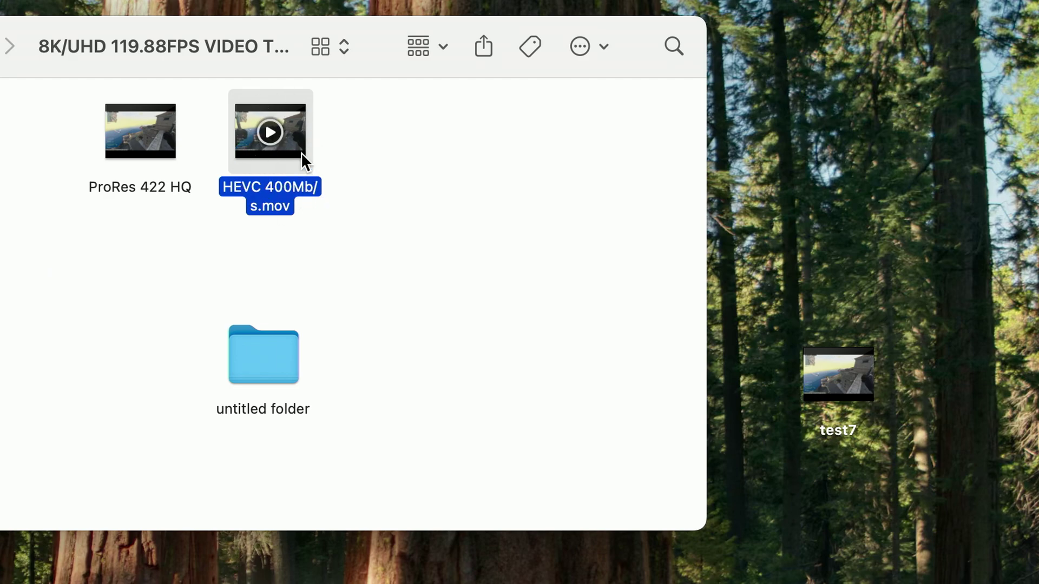
pyautogui.click(128, 157)
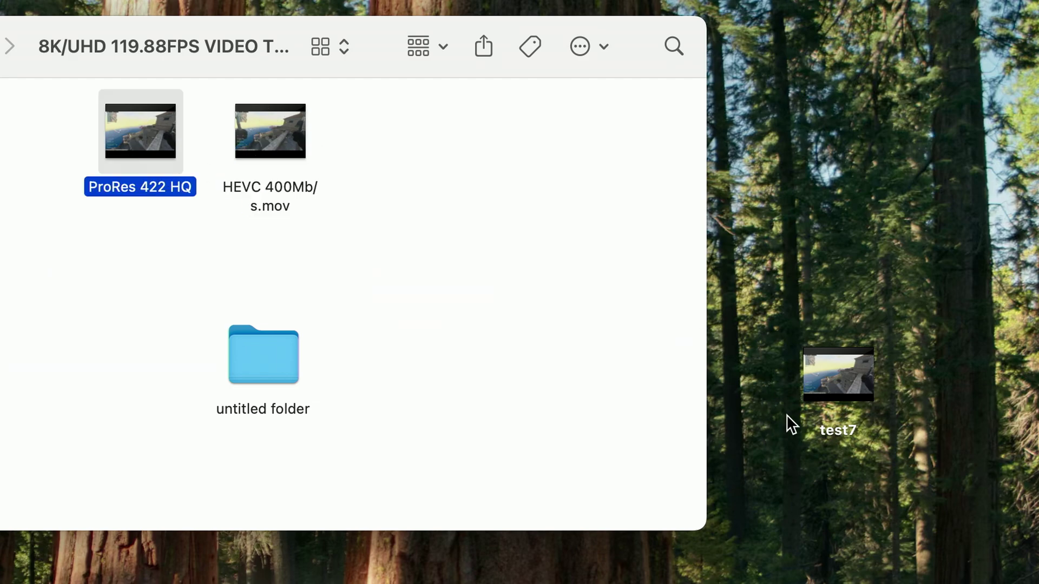
pyautogui.click(836, 390)
pyautogui.click(278, 151)
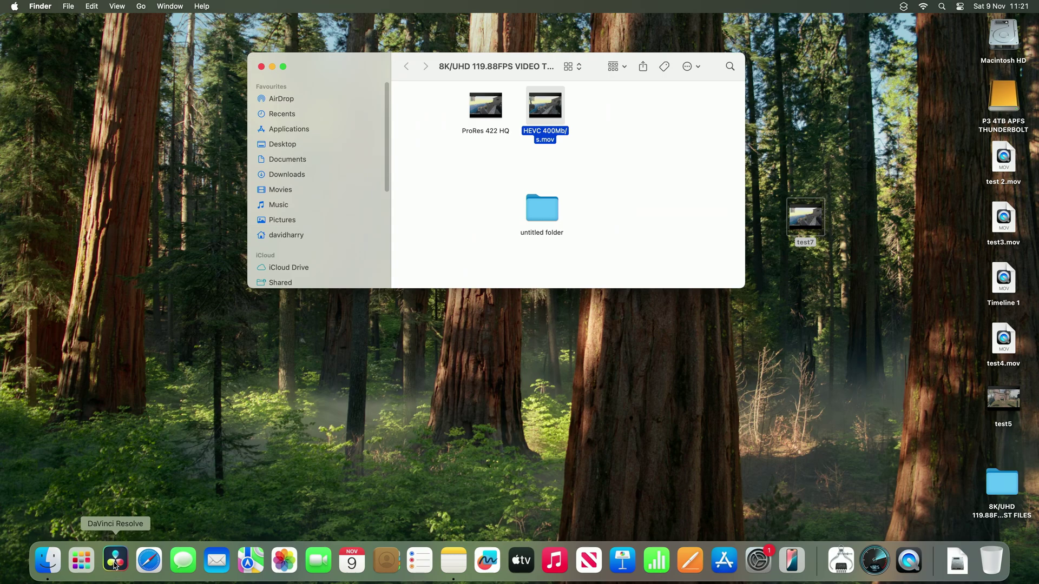
pyautogui.click(115, 563)
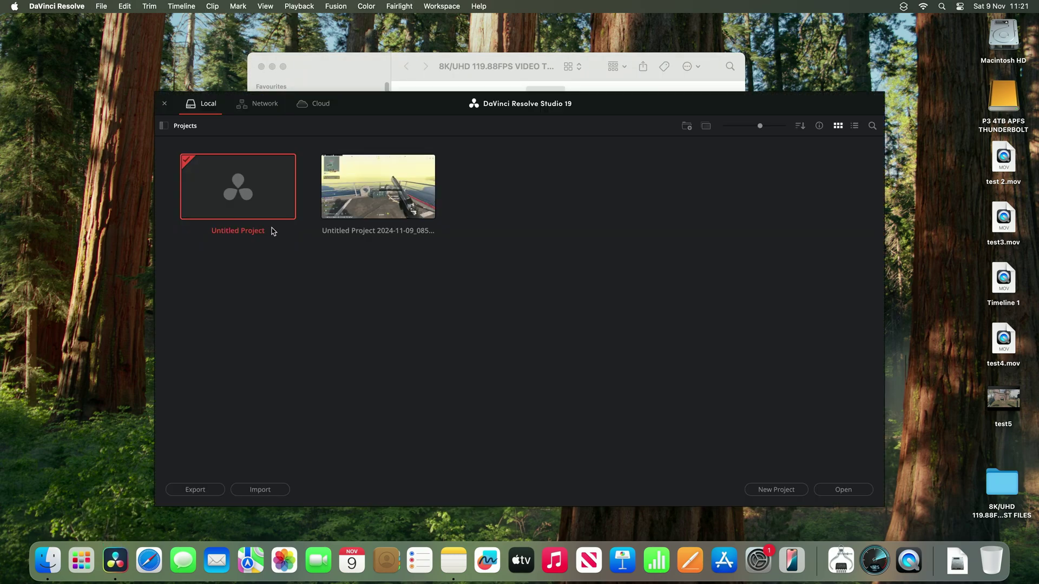
# Open the Untitled Project on the Edit page and start a media pool import.
pyautogui.doubleClick(238, 187)
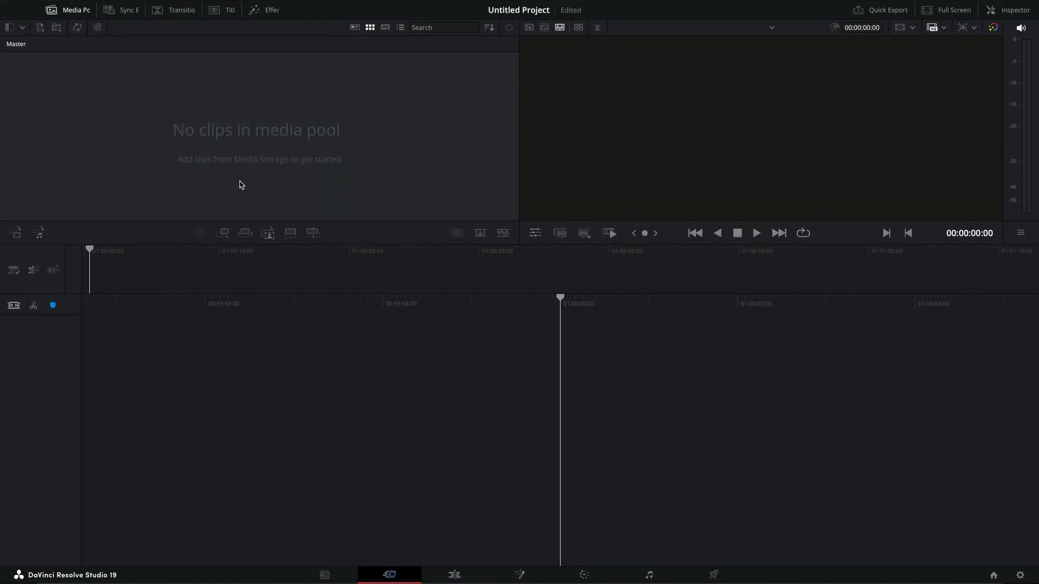
pyautogui.click(454, 576)
pyautogui.rightClick(163, 111)
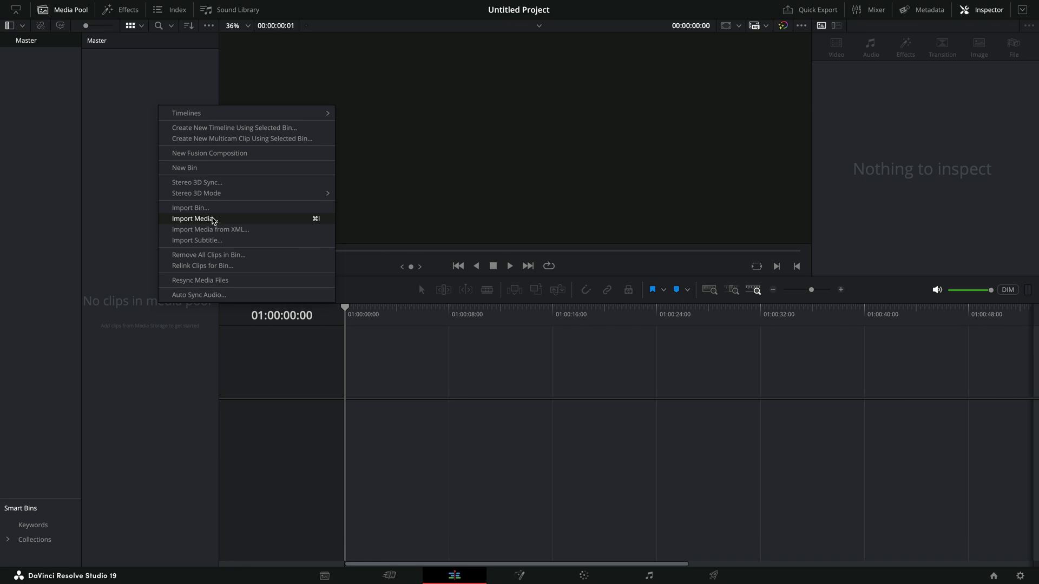
pyautogui.click(208, 219)
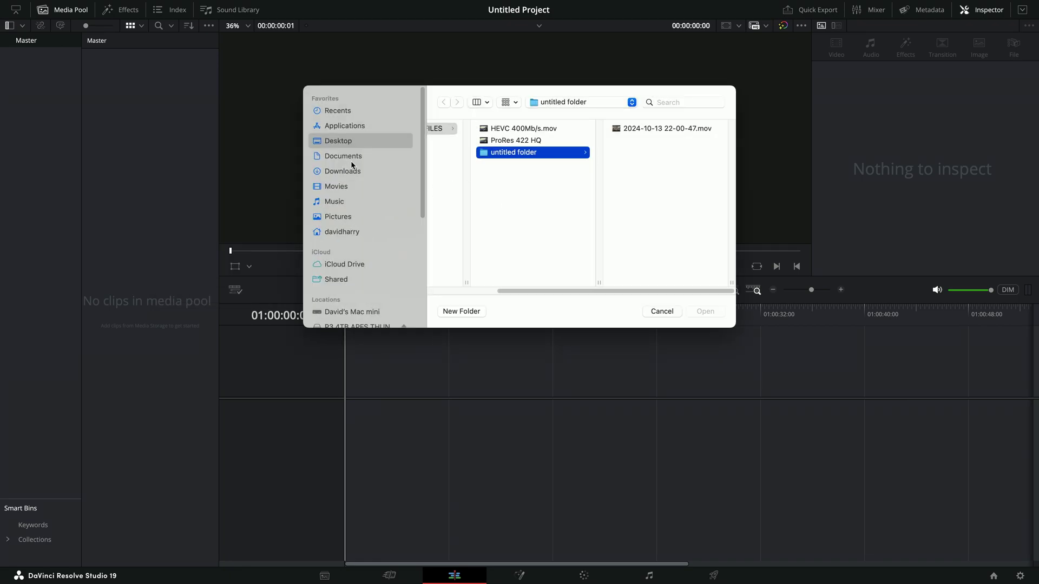
# Import test7, change the project frame rate to match, and load test7.mov in the viewer.
pyautogui.moveTo(522, 288); pyautogui.dragTo(420, 294)
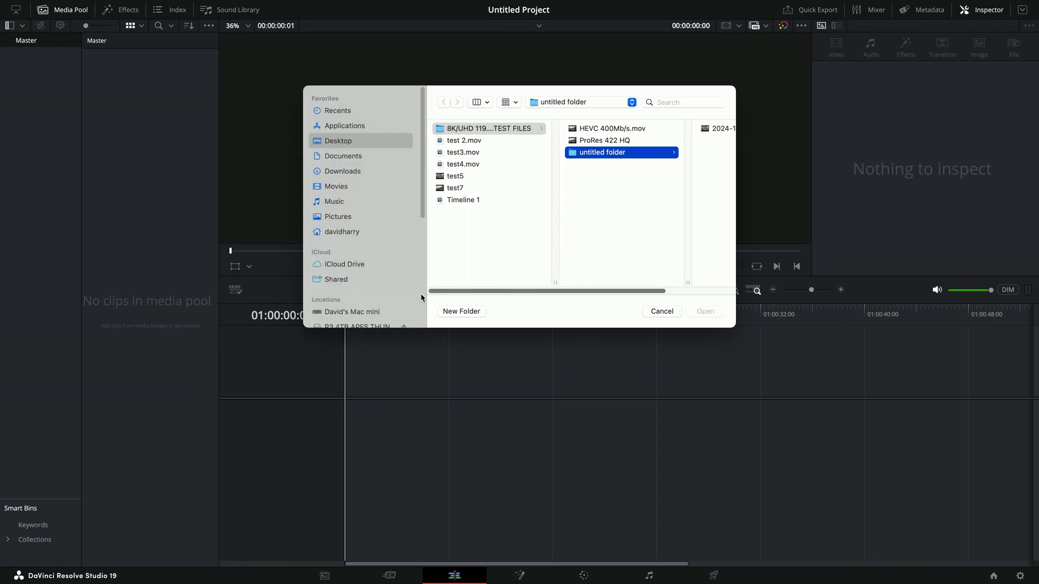
pyautogui.click(451, 190)
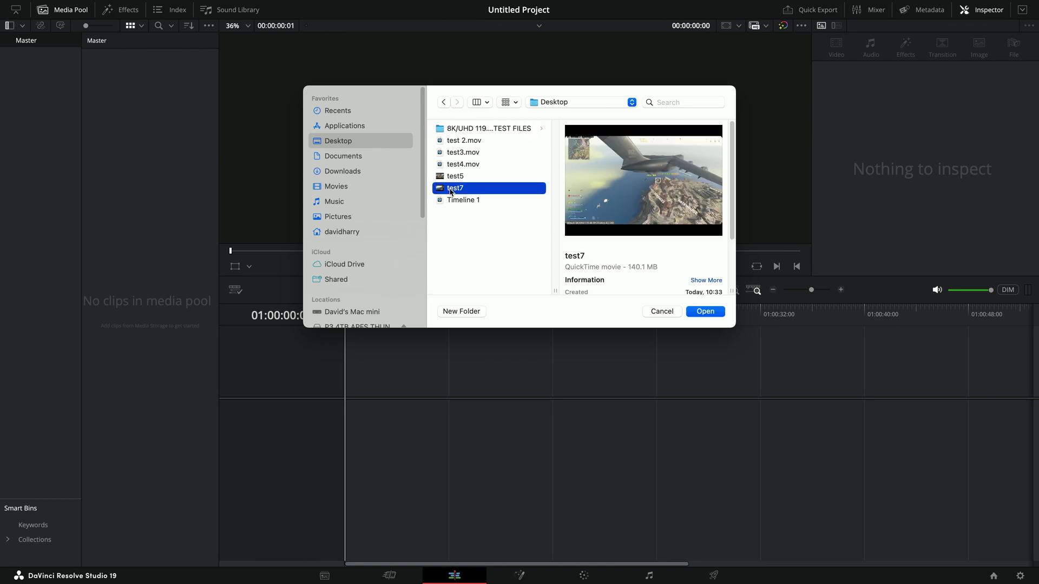
pyautogui.click(456, 176)
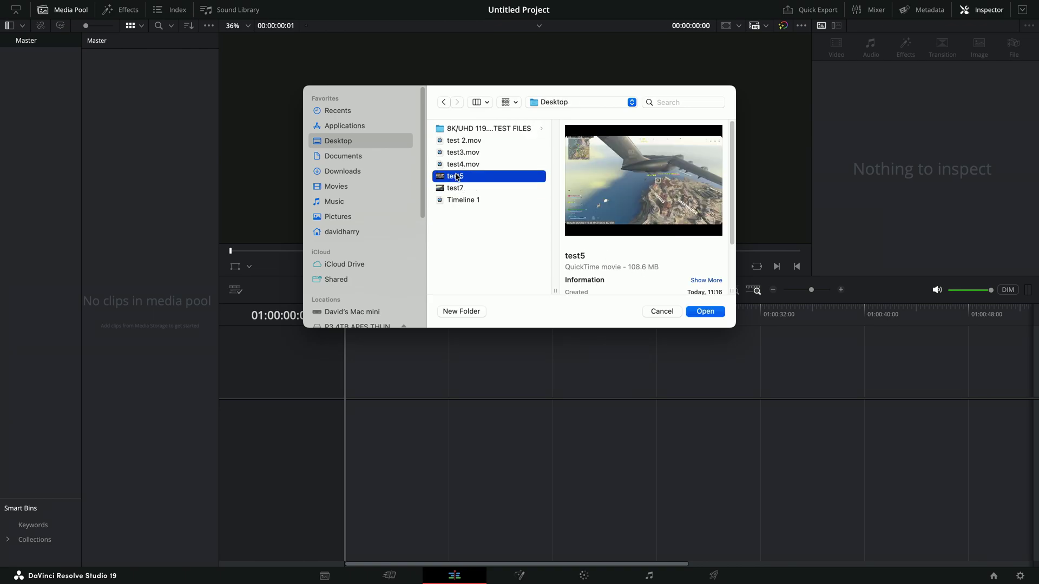
pyautogui.click(453, 188)
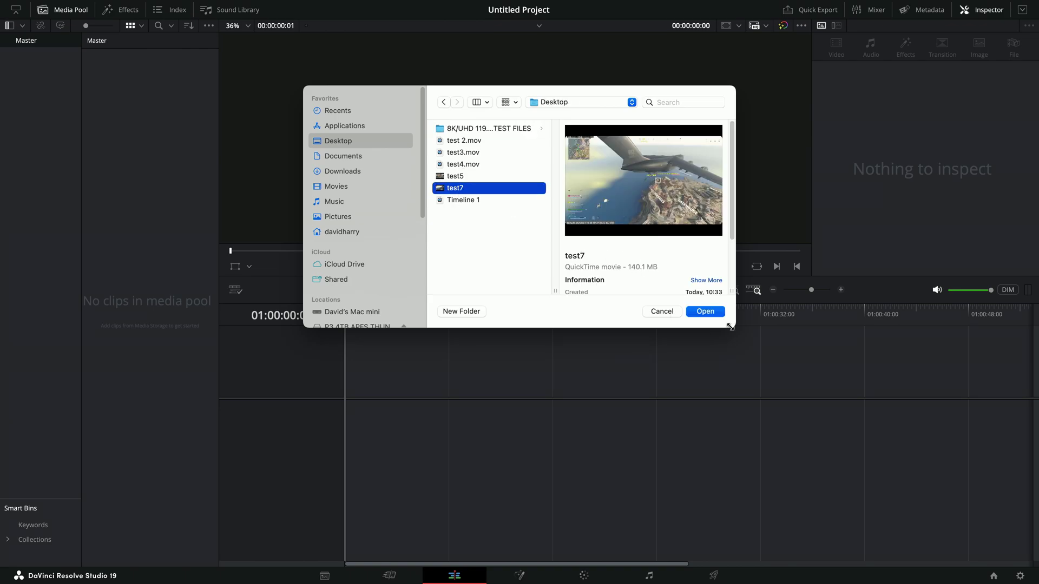
pyautogui.click(709, 313)
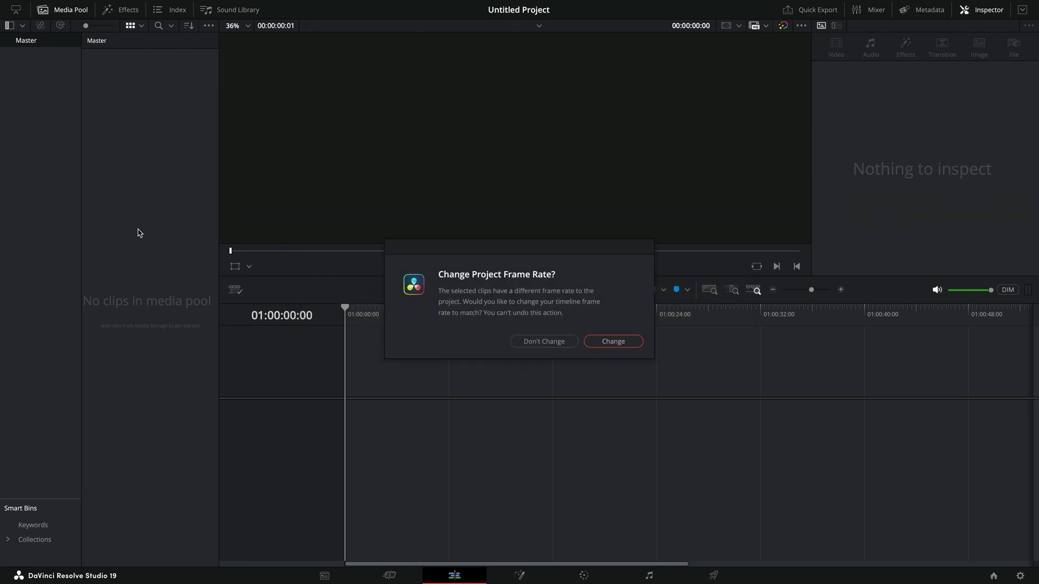
pyautogui.click(617, 342)
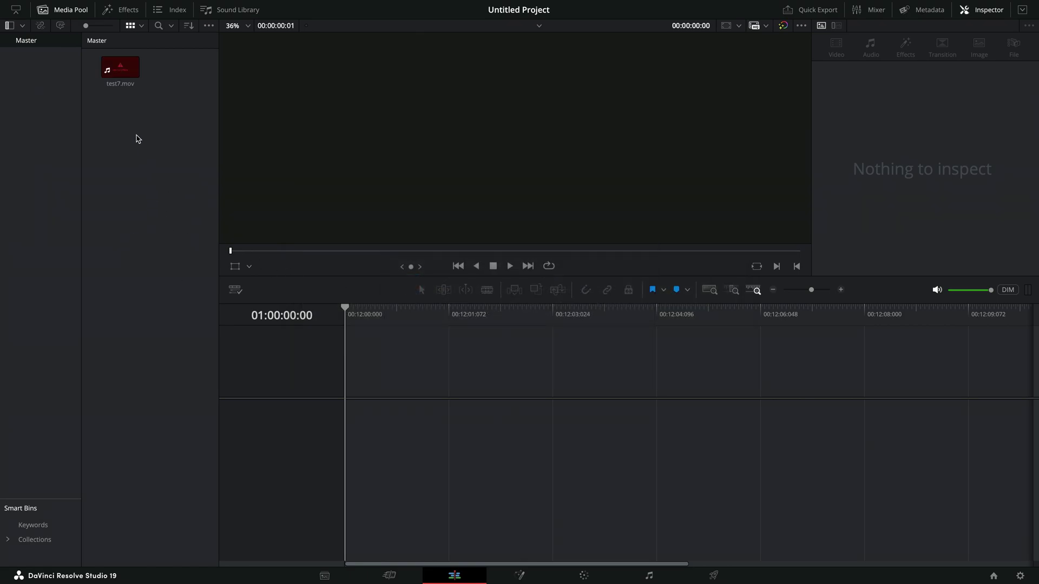
pyautogui.click(124, 69)
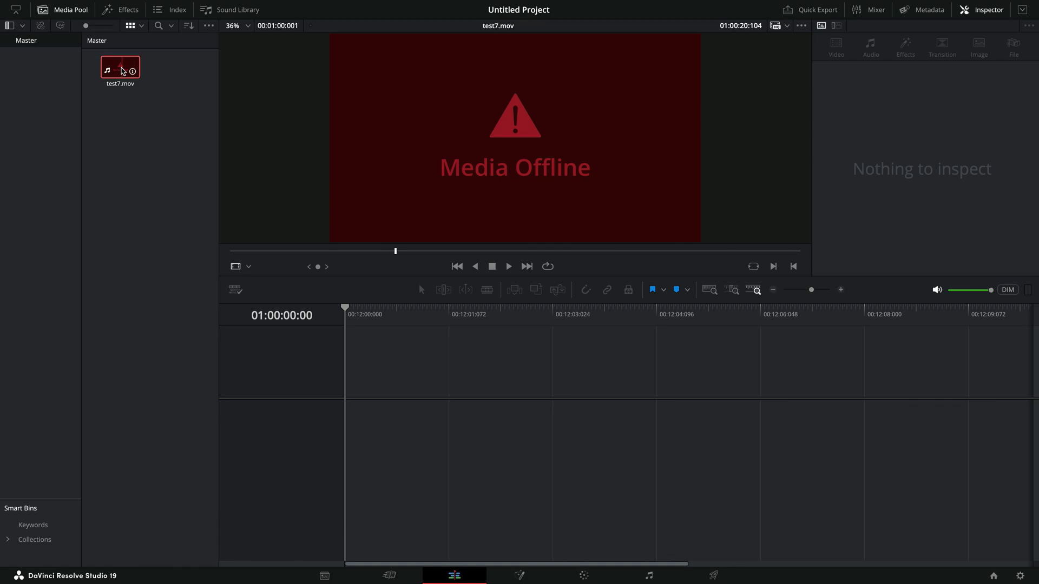
# Check test7.mov's details in the Inspector File tab, then drag it onto a new Timeline 1.
pyautogui.click(123, 69)
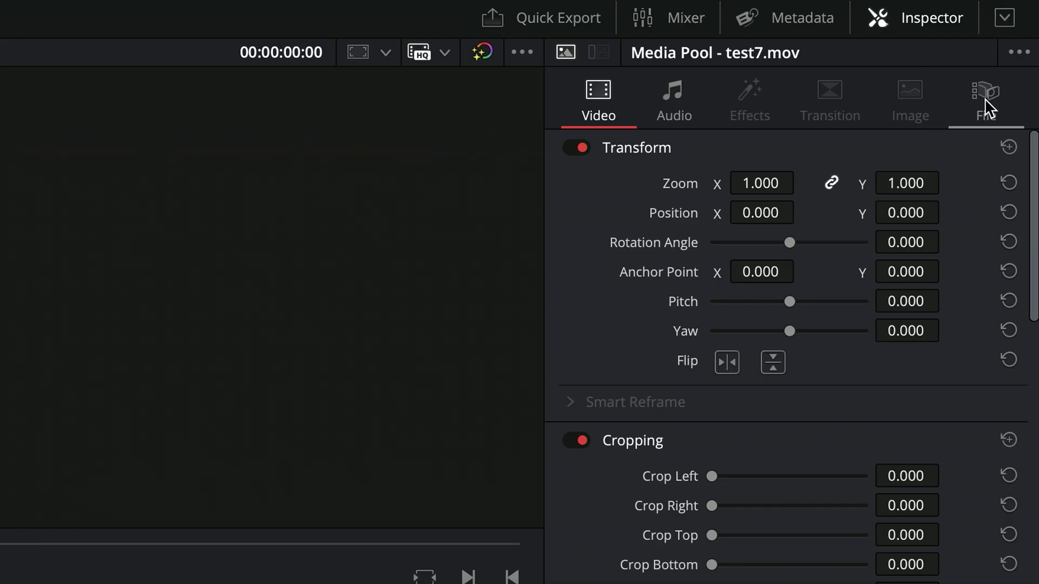
pyautogui.click(985, 99)
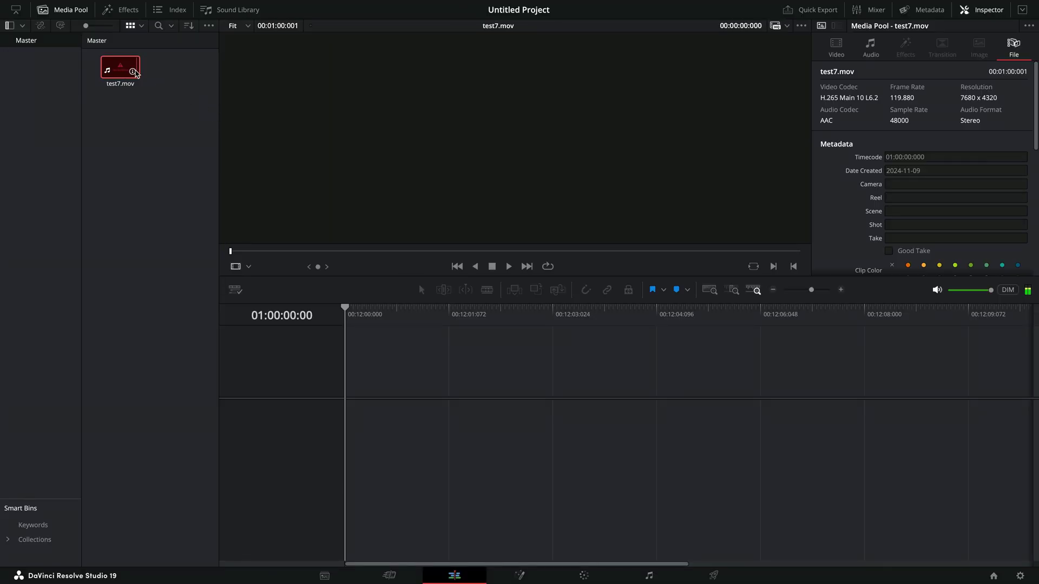
pyautogui.moveTo(127, 68); pyautogui.dragTo(349, 430)
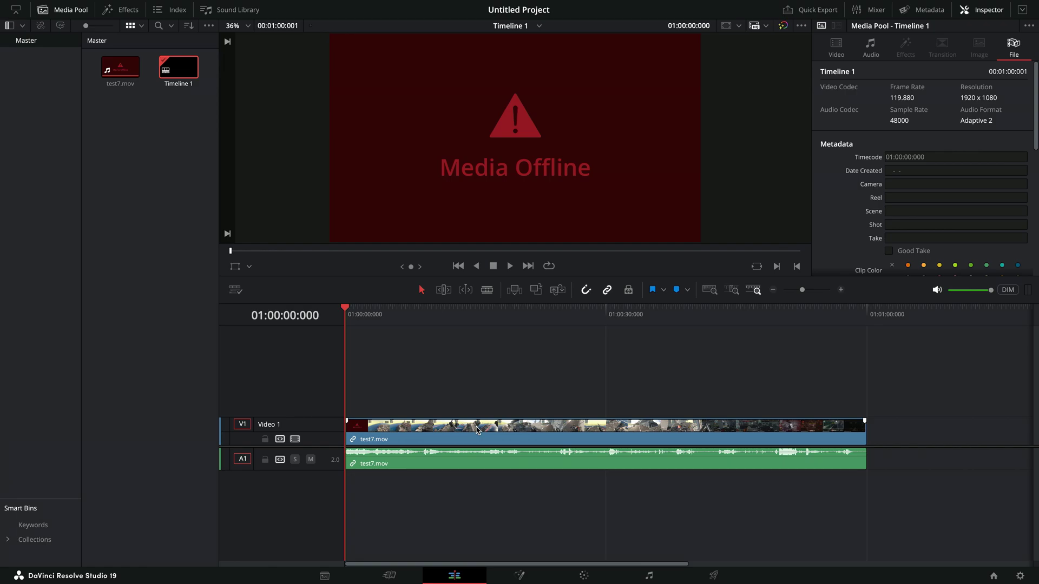
pyautogui.click(406, 318)
pyautogui.moveTo(405, 318); pyautogui.dragTo(463, 320)
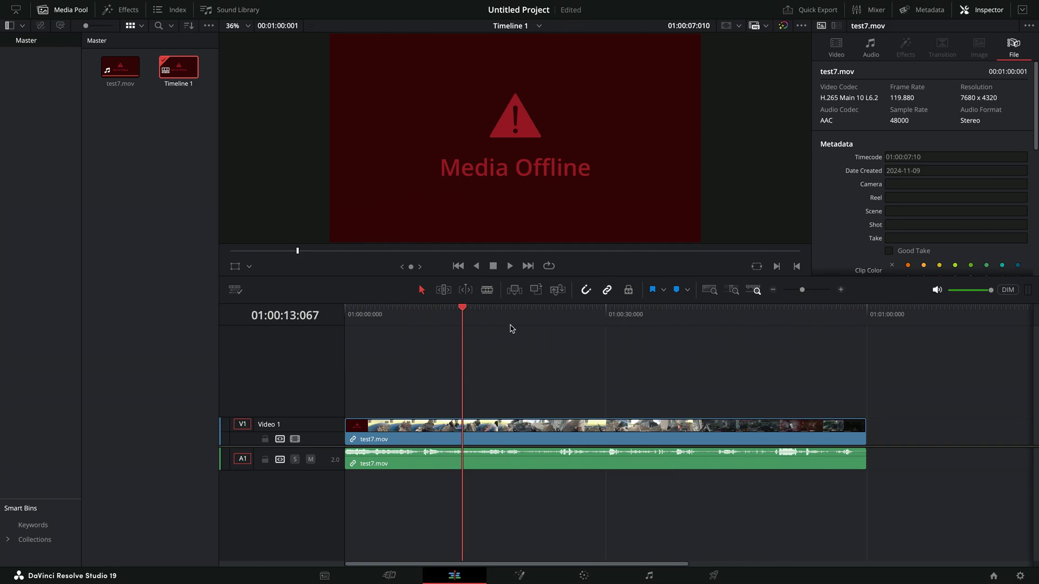
pyautogui.click(510, 328)
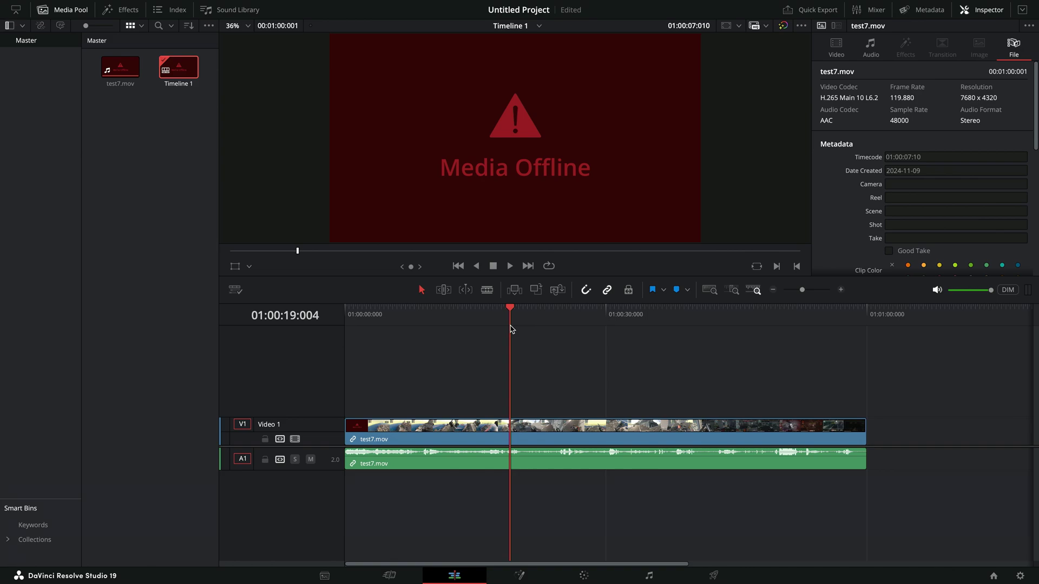
pyautogui.moveTo(470, 319); pyautogui.dragTo(543, 373)
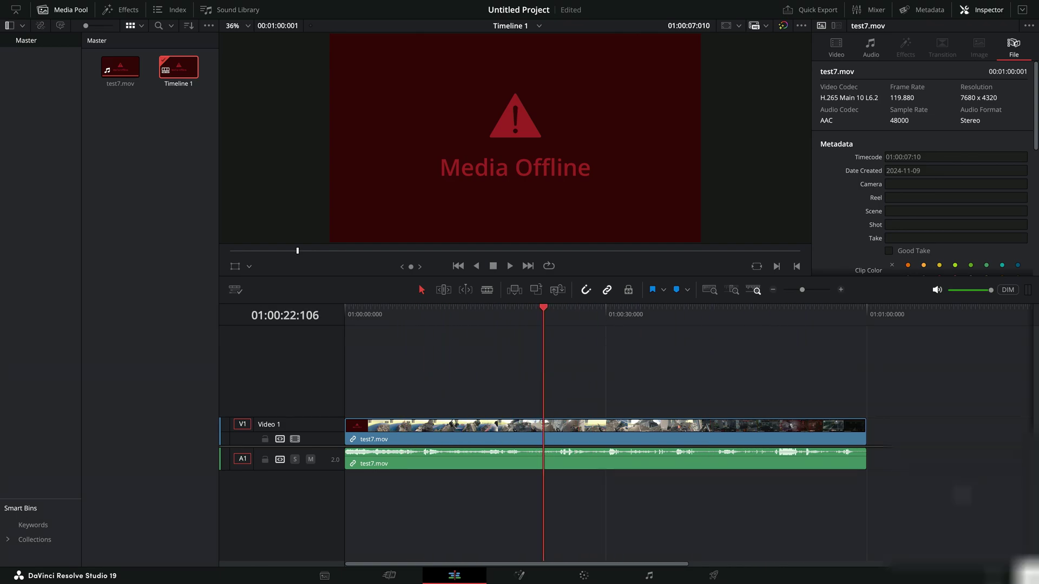
# Set the timeline resolution to 7680 x 4320 8K Ultra HD in Project Settings and save.
pyautogui.click(1019, 576)
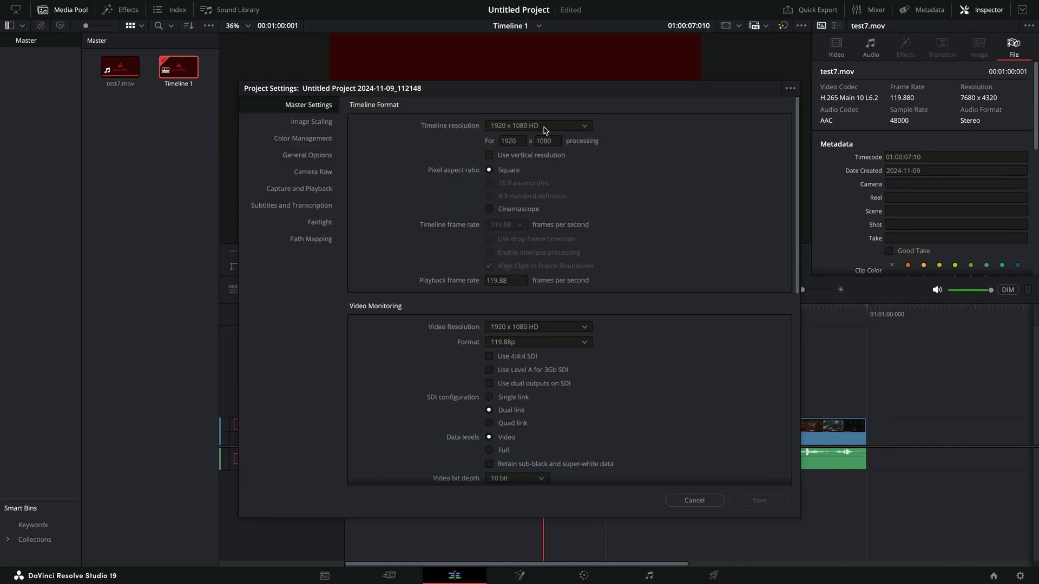
pyautogui.click(516, 134)
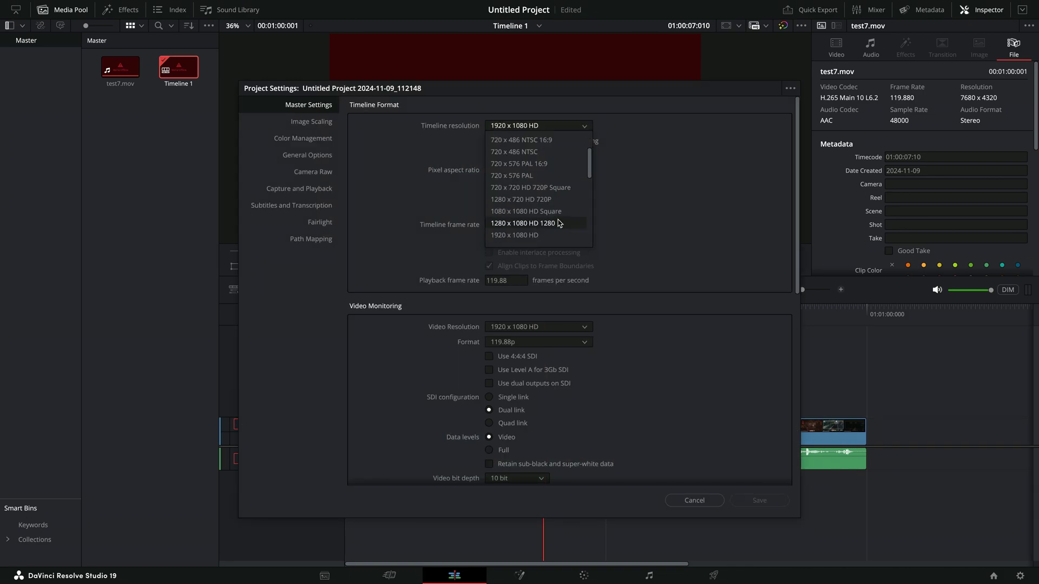
pyautogui.scroll(-3, 538, 174)
pyautogui.click(538, 163)
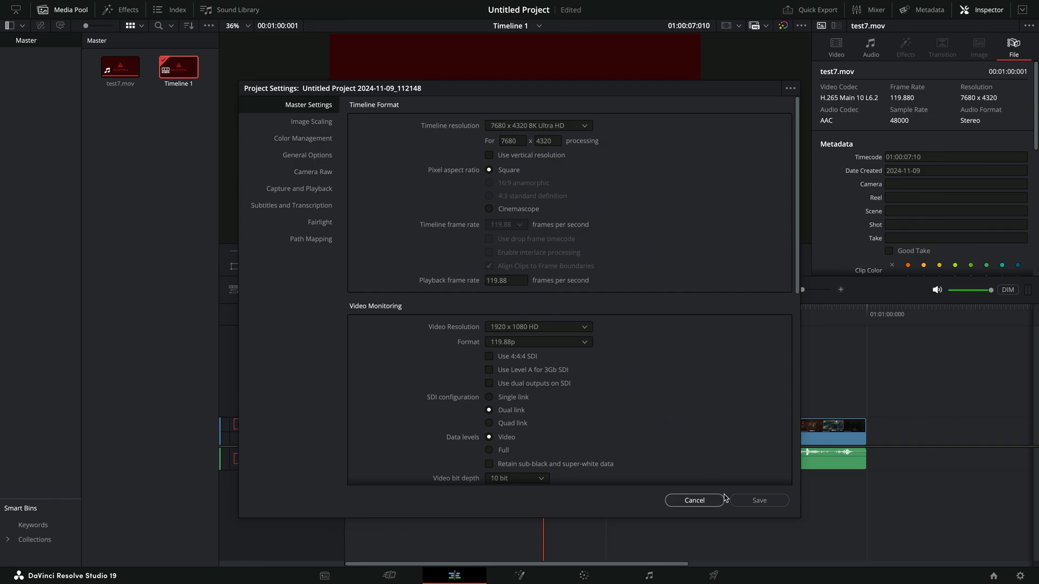
pyautogui.click(760, 500)
# Scrub through the timeline and select test7.mov, leaving the playhead at 01:00:19.
pyautogui.moveTo(467, 318); pyautogui.dragTo(567, 319)
pyautogui.moveTo(674, 342); pyautogui.dragTo(437, 357)
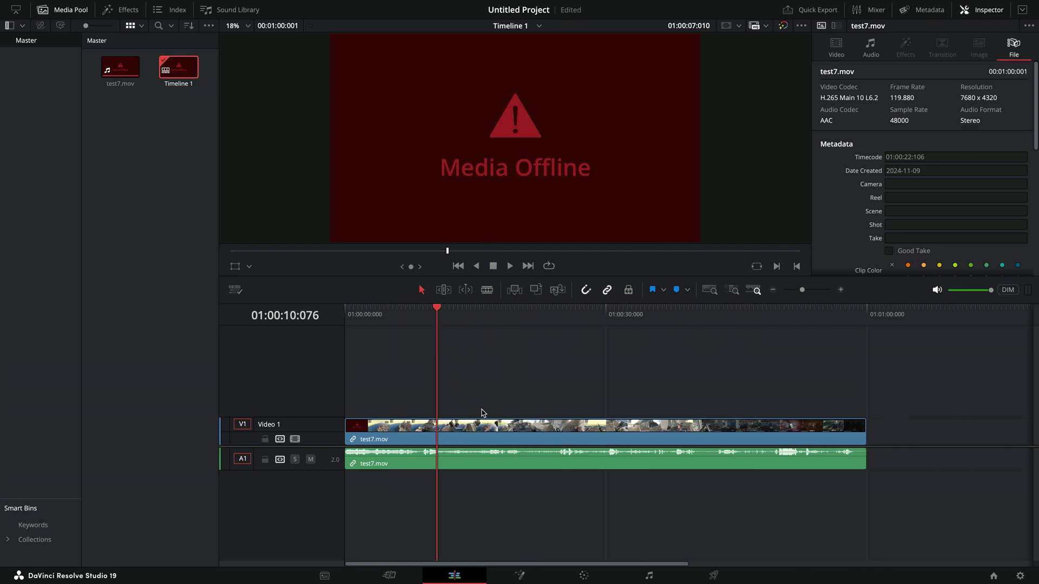
pyautogui.click(507, 429)
pyautogui.moveTo(491, 322); pyautogui.dragTo(661, 320)
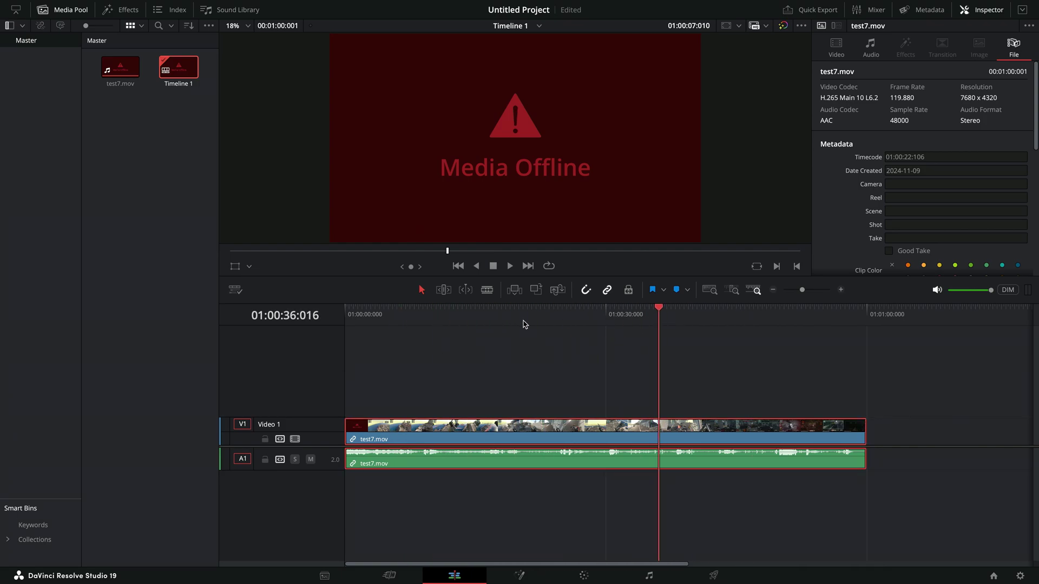
pyautogui.moveTo(524, 323); pyautogui.dragTo(515, 319)
# Import ProRes 422 HQ and HEVC 400Mb/s.mov from the 8K test files folder.
pyautogui.rightClick(144, 158)
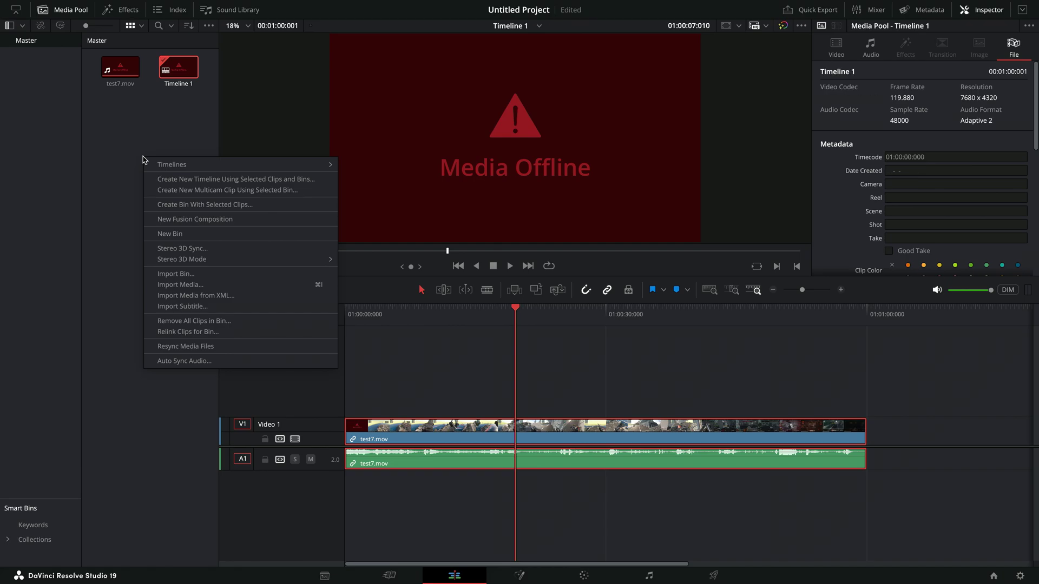
pyautogui.click(200, 285)
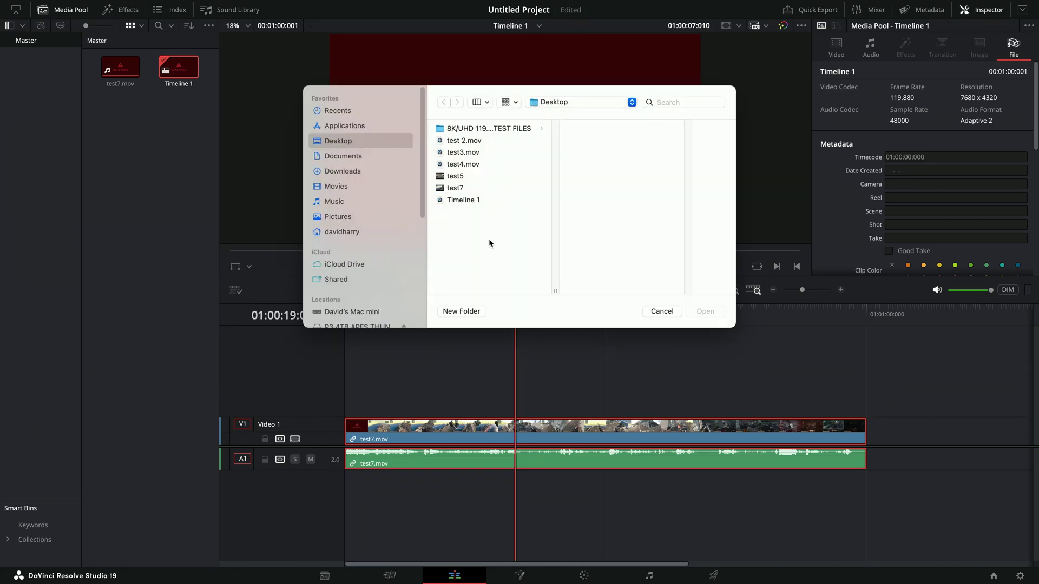
pyautogui.click(480, 129)
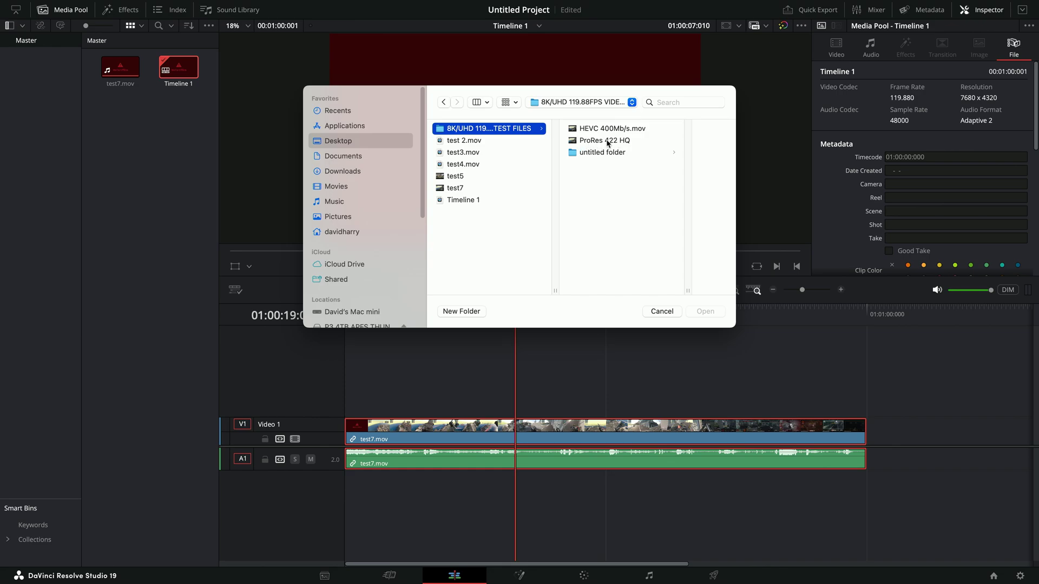
pyautogui.click(607, 142)
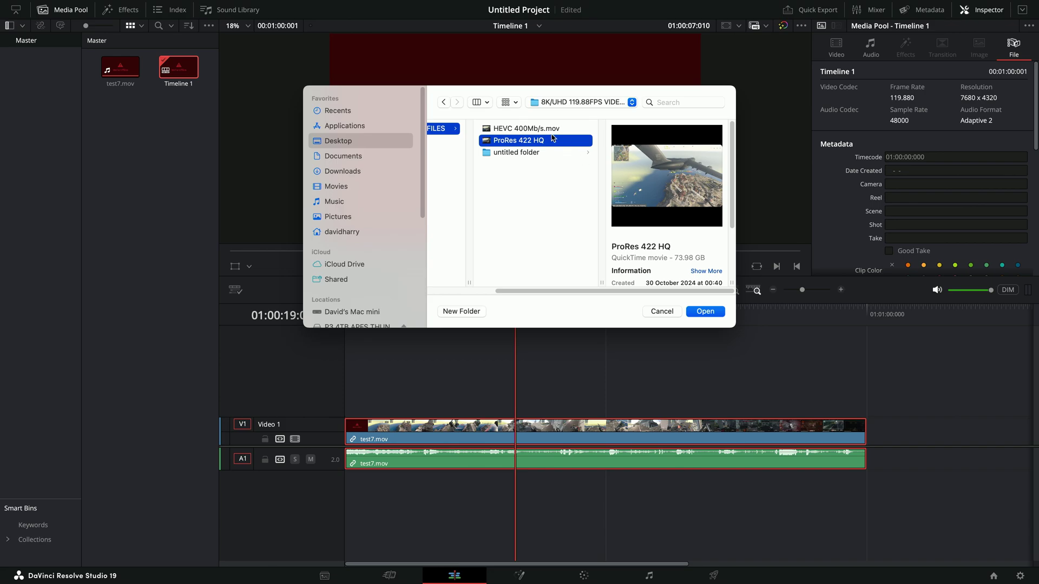
pyautogui.keyDown('shift'); pyautogui.click(524, 131); pyautogui.keyUp('shift')
pyautogui.click(704, 311)
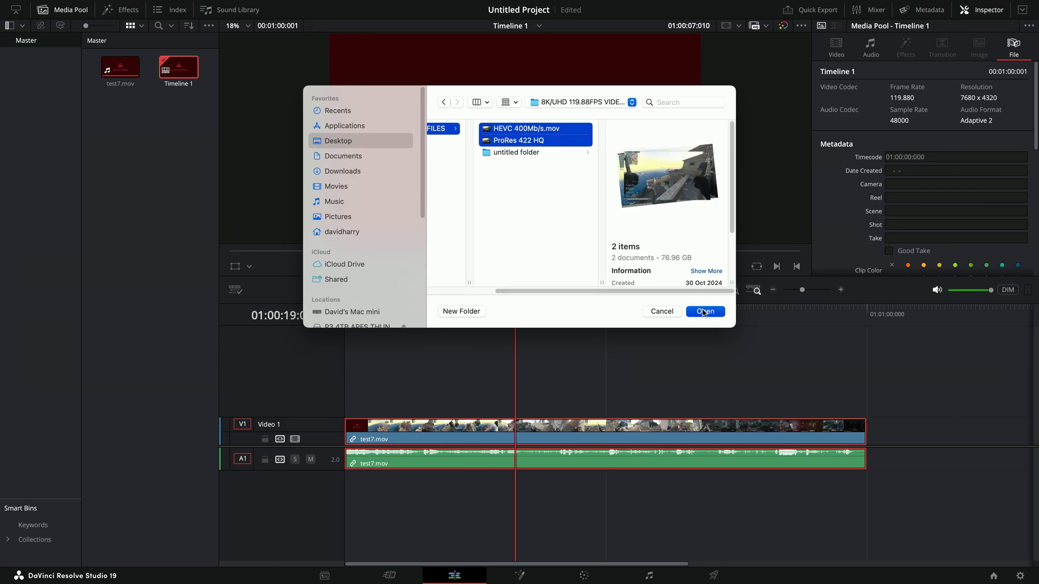
# Place ProRes 422 HQ.mov on Timeline 1 right after test7.mov.
pyautogui.click(158, 244)
pyautogui.click(167, 66)
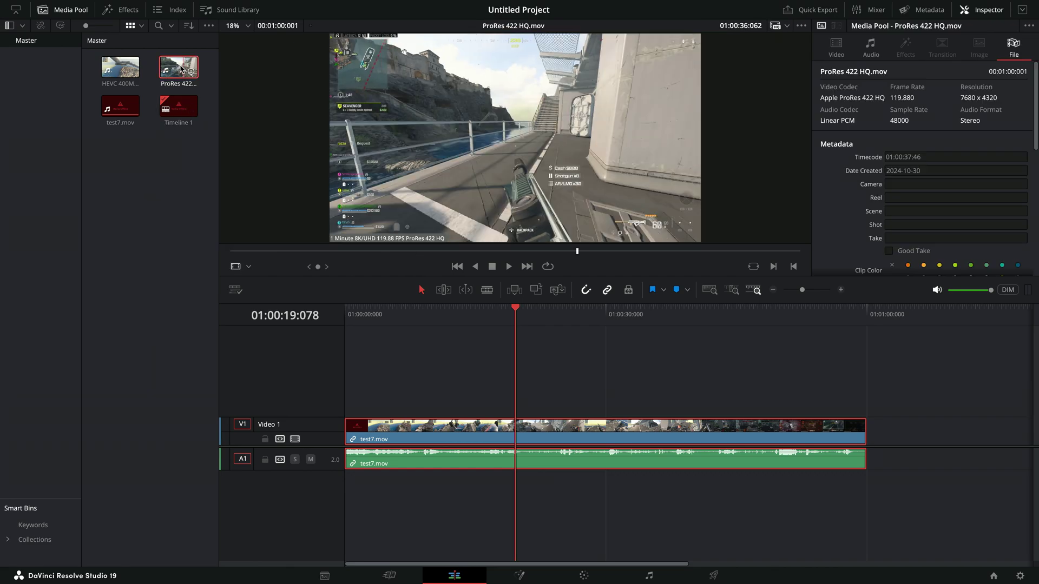
pyautogui.moveTo(168, 66); pyautogui.dragTo(871, 436)
# Play back the ProRes section of the timeline, then save the project.
pyautogui.click(892, 316)
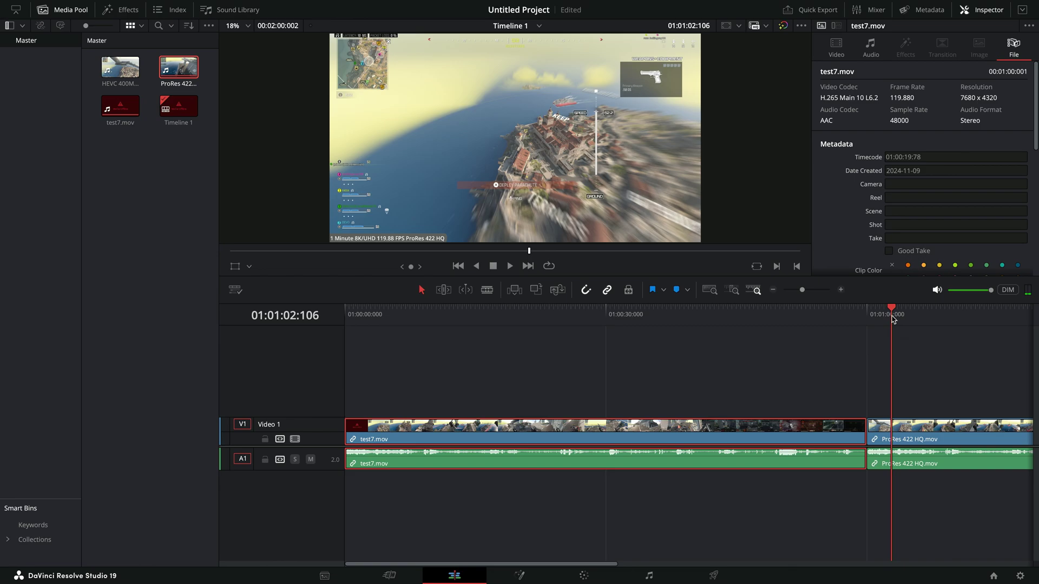
pyautogui.press('space')
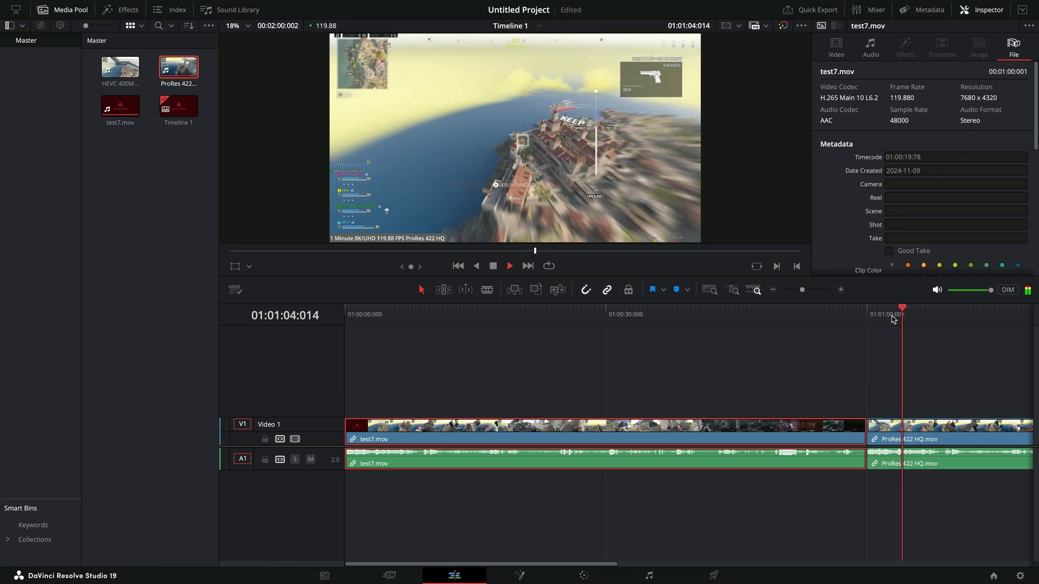
pyautogui.press('space')
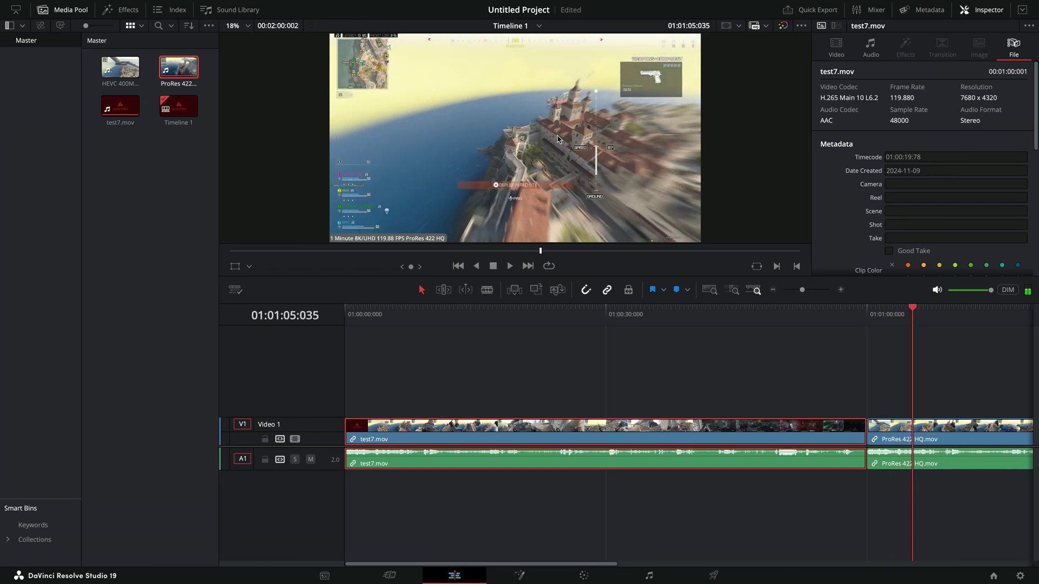
pyautogui.hotkey('ctrl', 's')
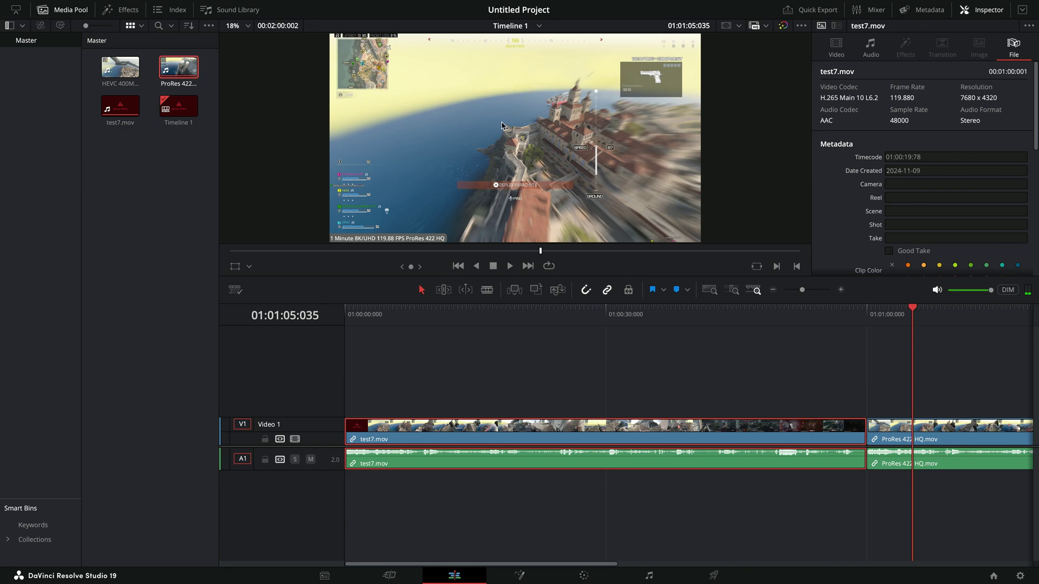